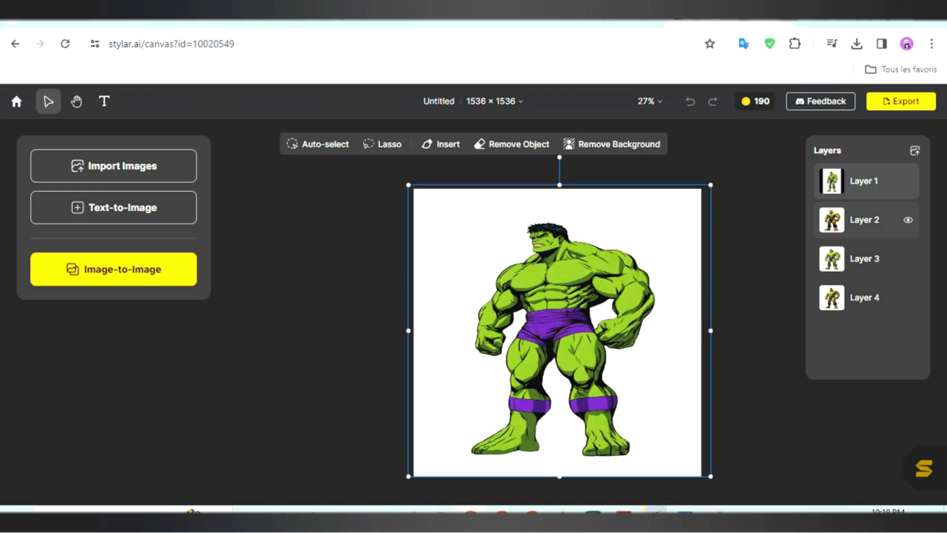
Compare the flat cartoon Hulk picture with its realistic 3D versions in the image viewer
drag(863, 259, 868, 182)
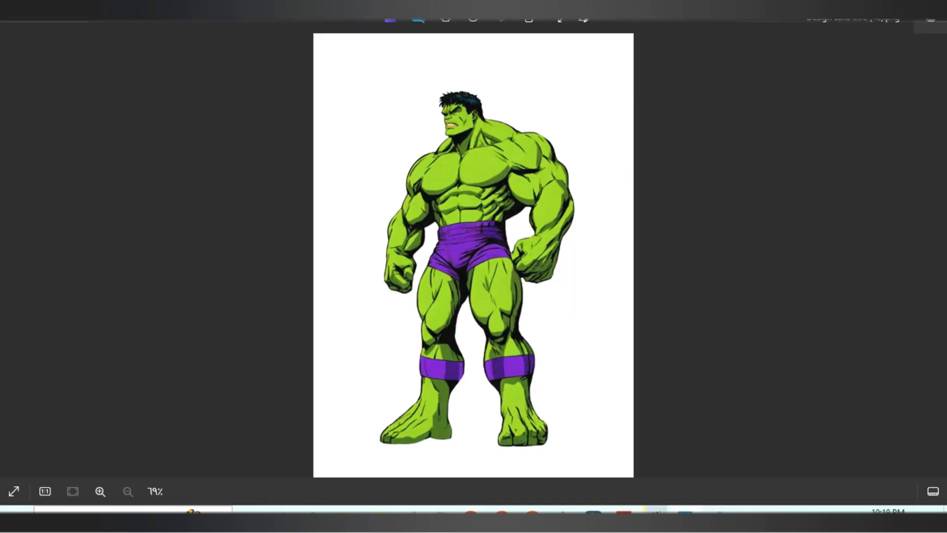
click(934, 255)
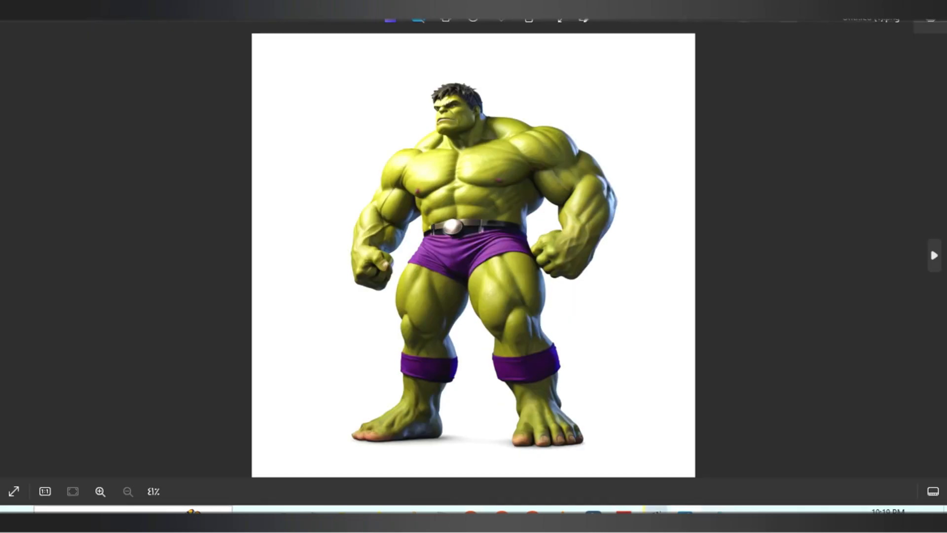
key(Left)
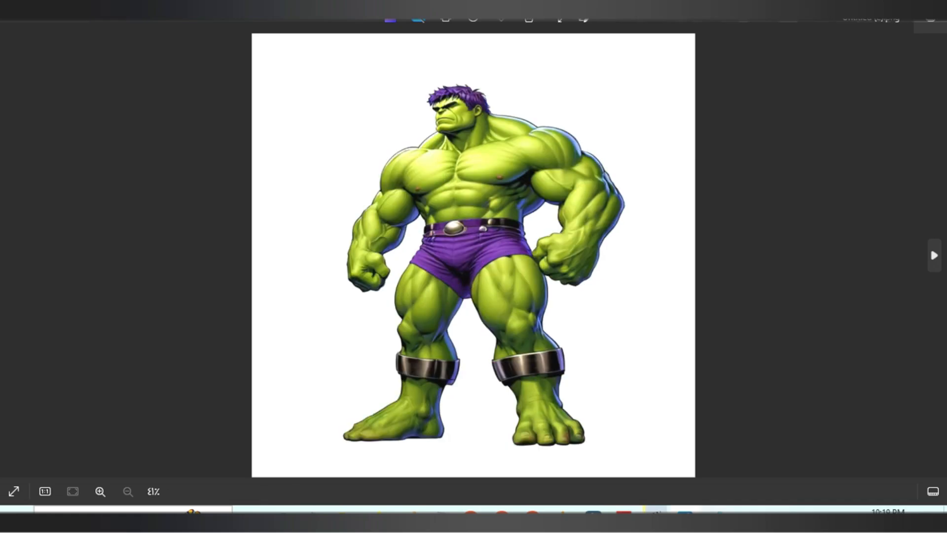
key(Right)
key(Left)
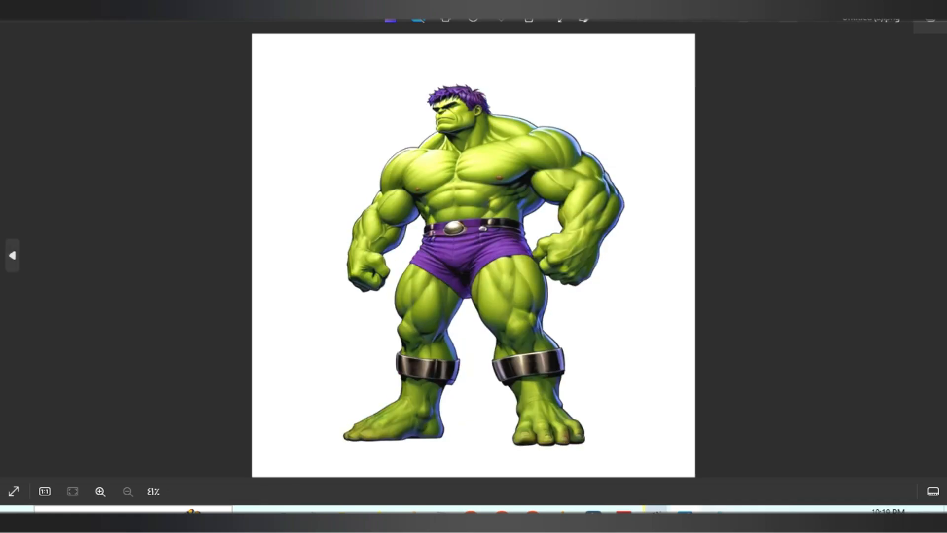
key(Right)
key(Left)
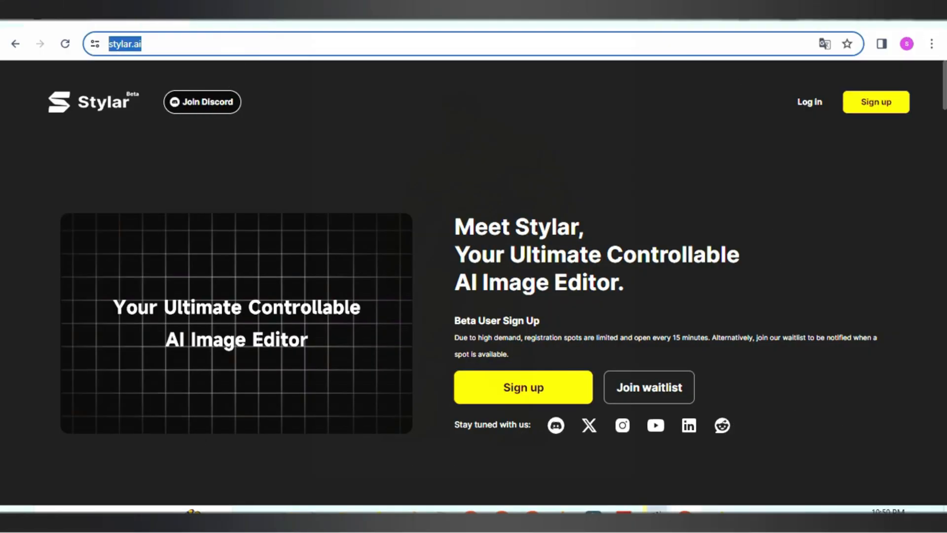
Load stylar.ai, sign in with the Google account and open the account profile
key(Return)
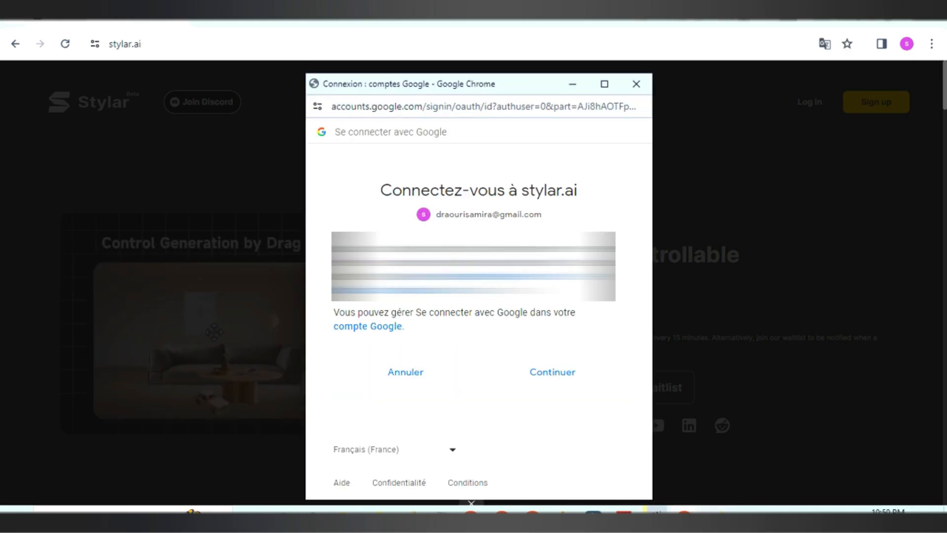
key(Return)
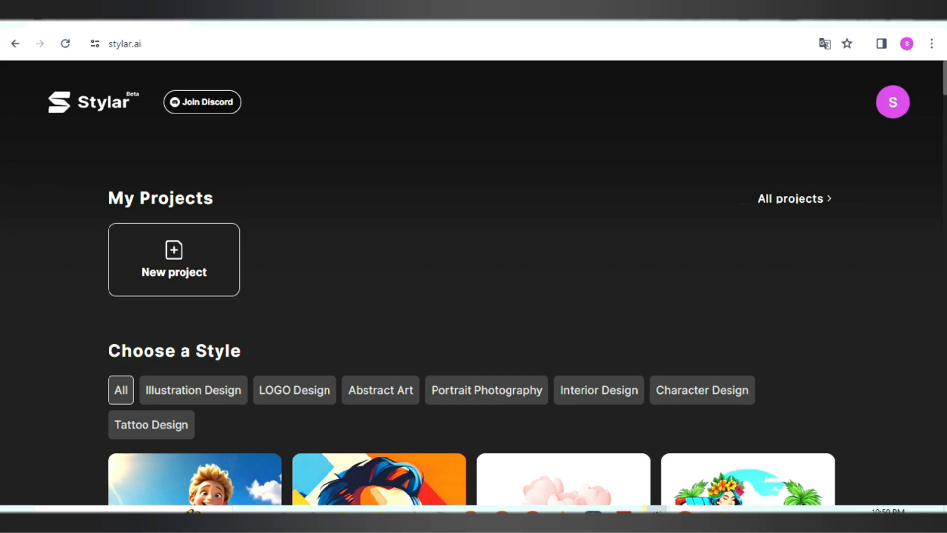
click(892, 101)
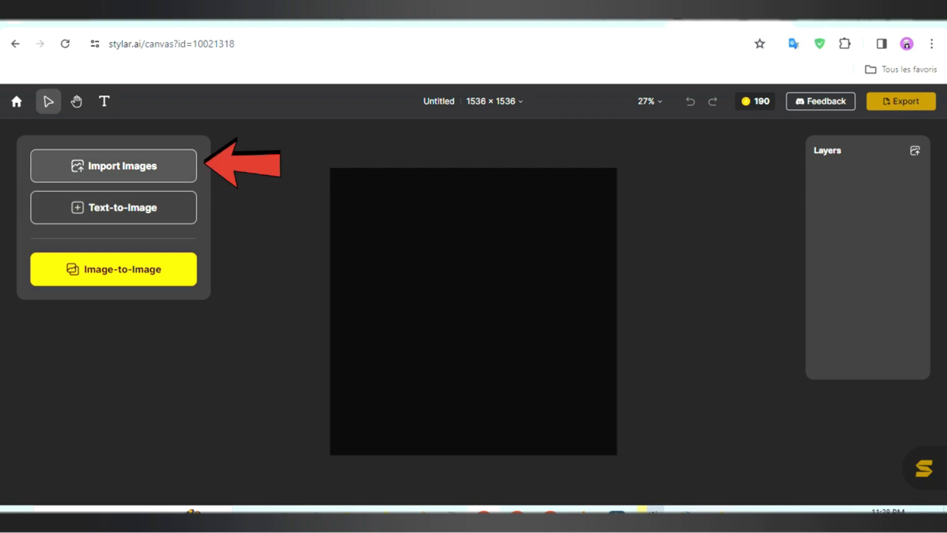
Import the Batman drawing 1ntitled.png from New folder (6) onto the empty canvas
click(114, 165)
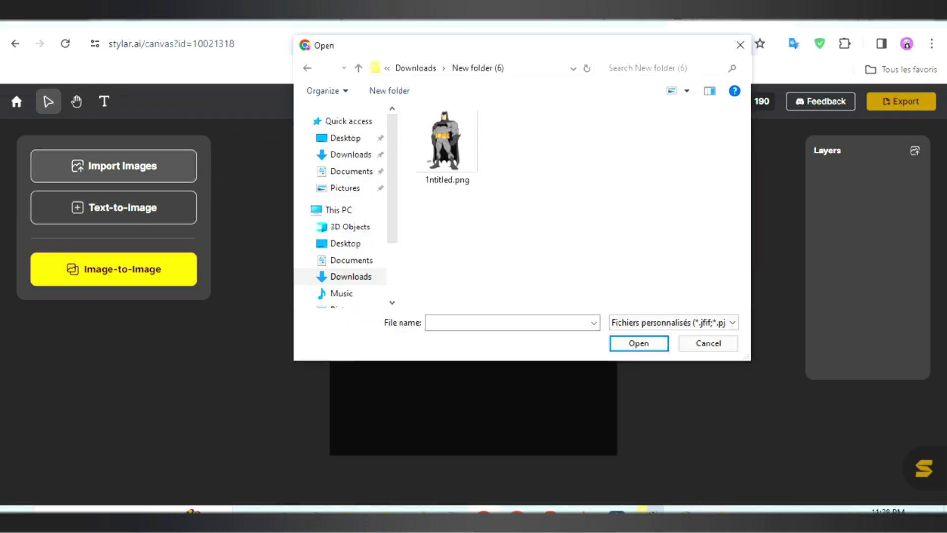
click(446, 145)
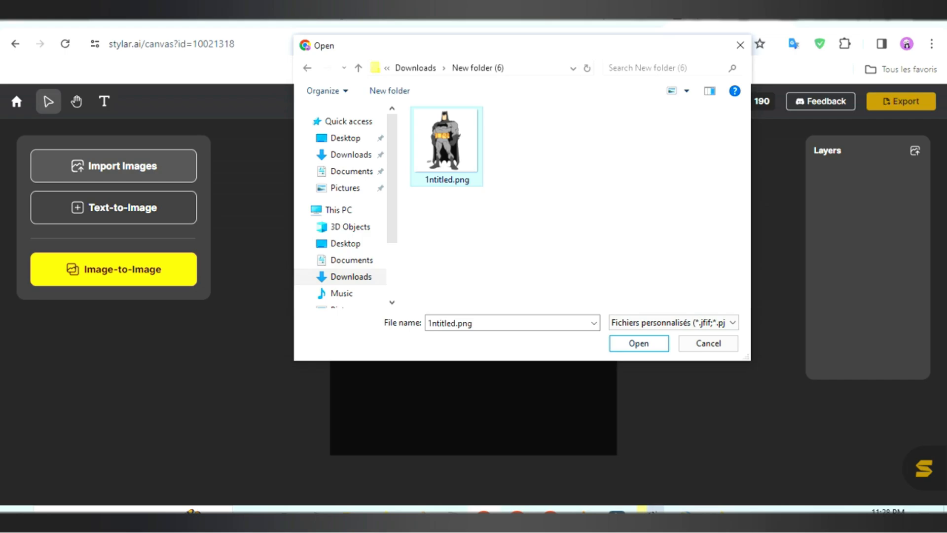
key(Return)
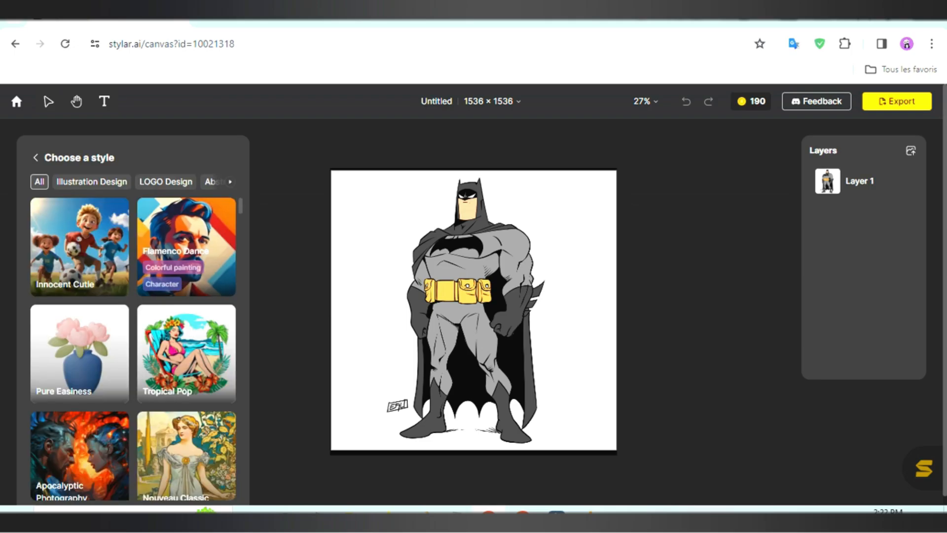
Look through the full gallery of image-to-image styles, then return to the Image-to-Image settings
scroll(133, 345, down, 15)
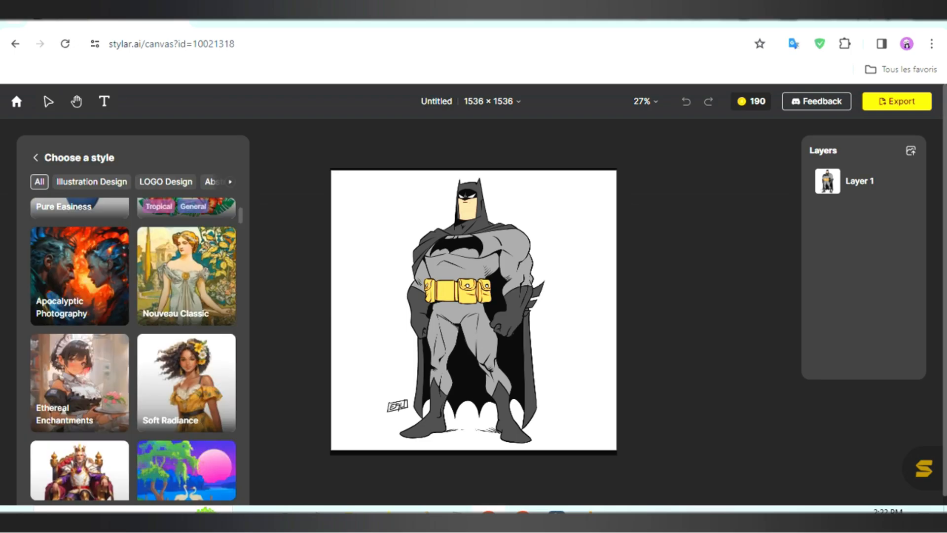
scroll(133, 345, down, 4)
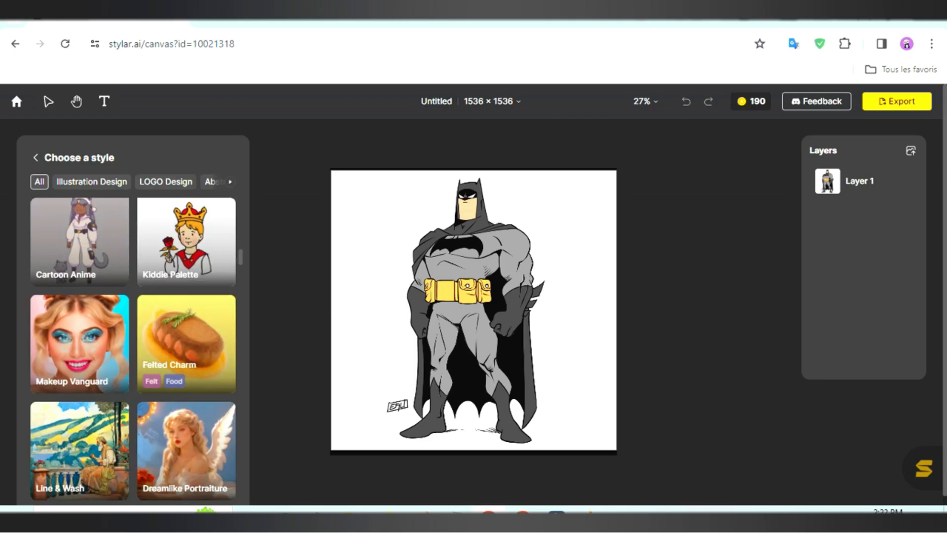
scroll(133, 345, up, 5)
scroll(133, 345, down, 10)
scroll(133, 346, down, 15)
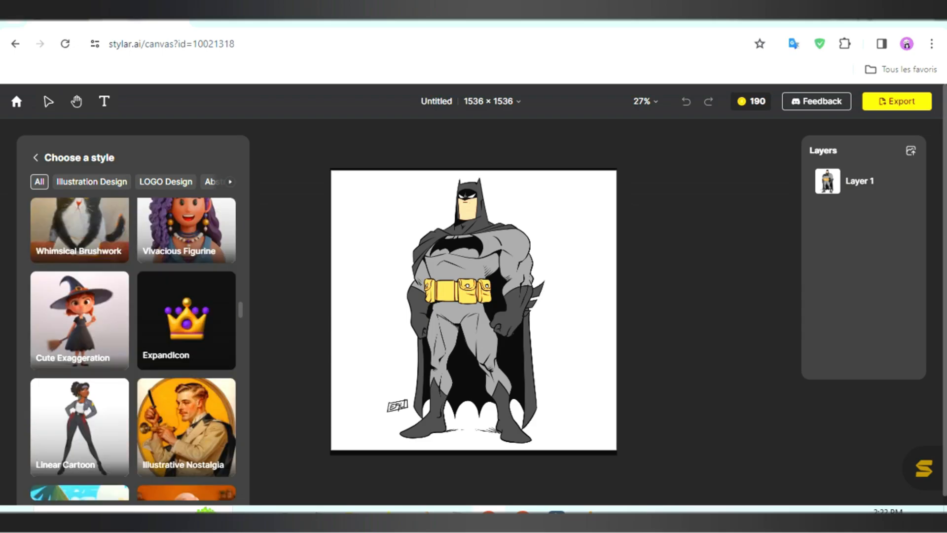
scroll(134, 346, down, 10)
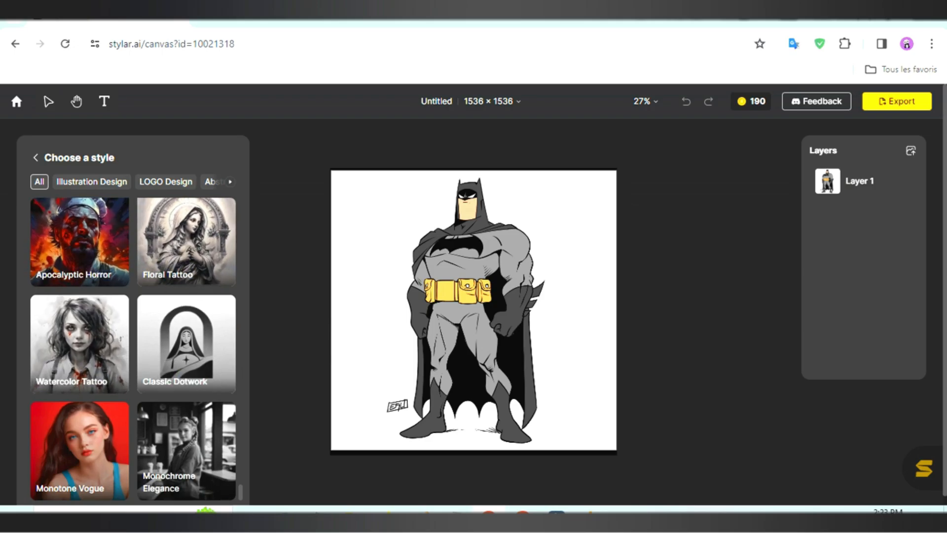
scroll(134, 345, up, 8)
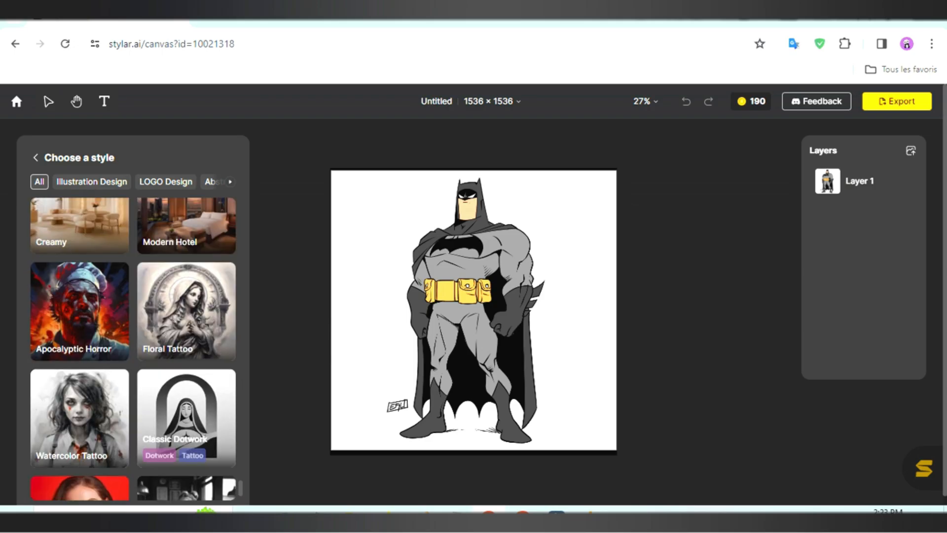
scroll(133, 346, up, 6)
scroll(133, 345, down, 3)
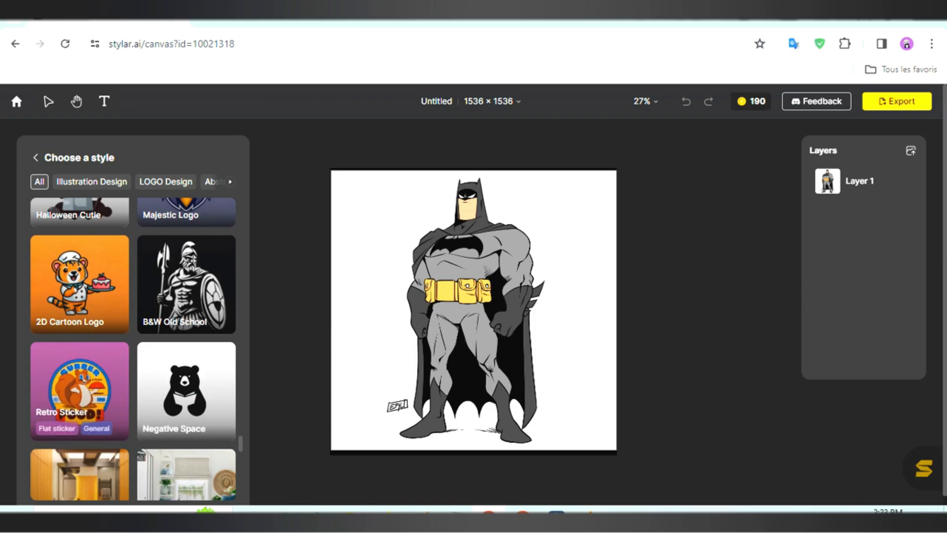
scroll(186, 385, down, 3)
scroll(186, 385, down, 20)
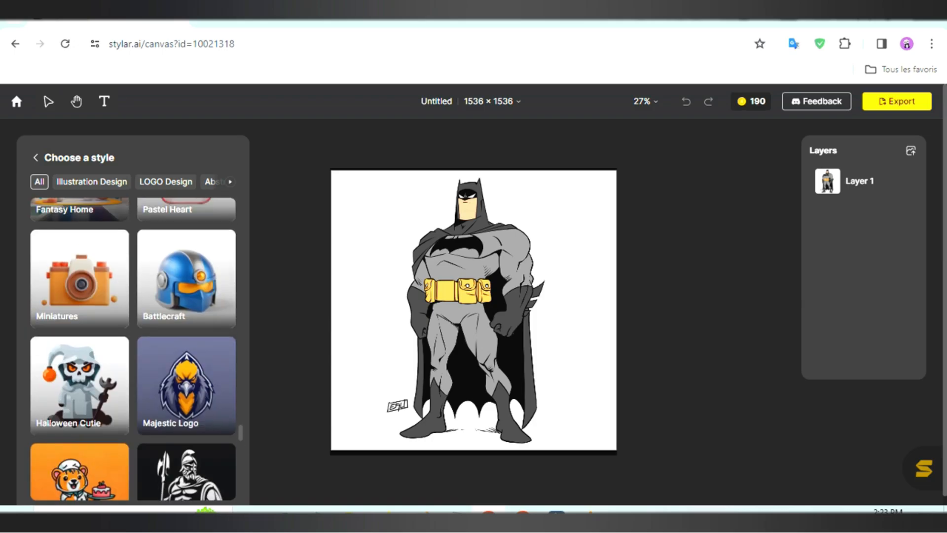
scroll(187, 370, up, 20)
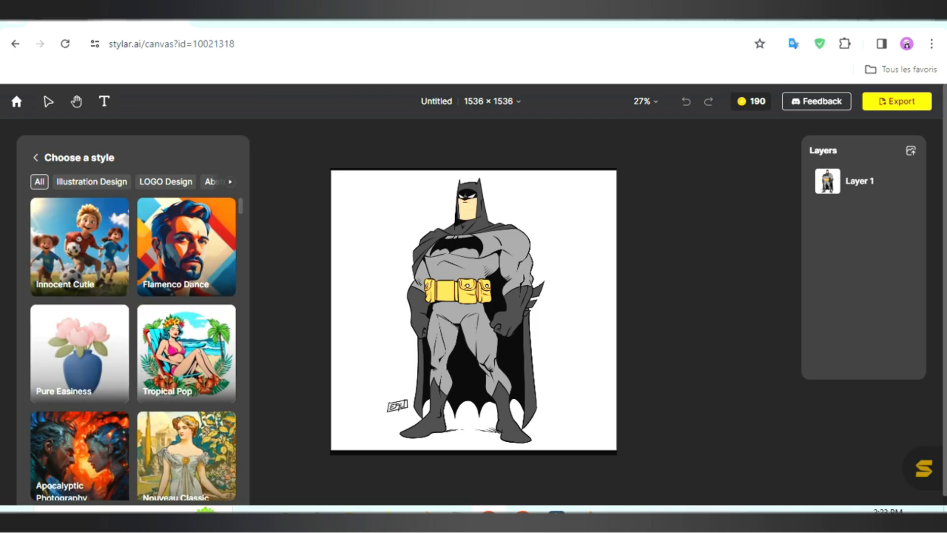
click(35, 157)
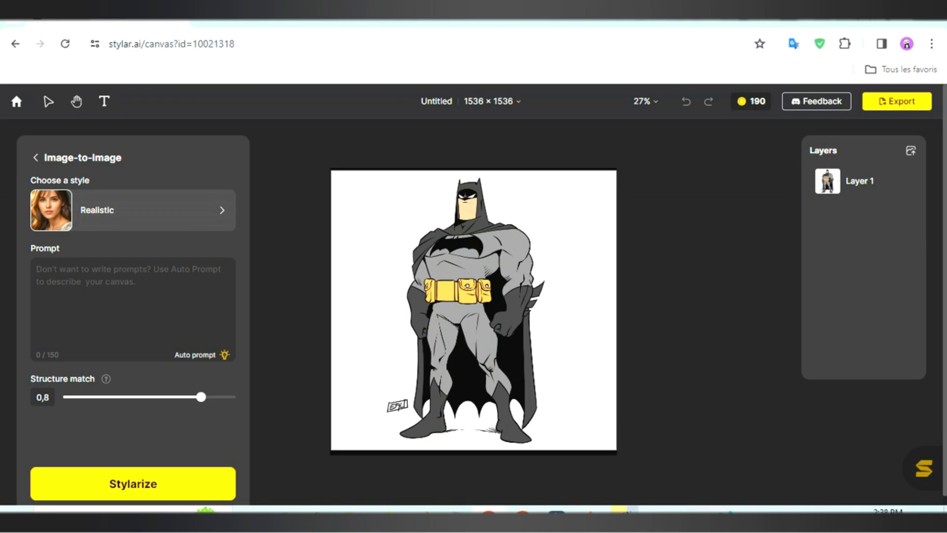
Fill the prompt with an automatic description of the Batman canvas and select its text for review
click(225, 355)
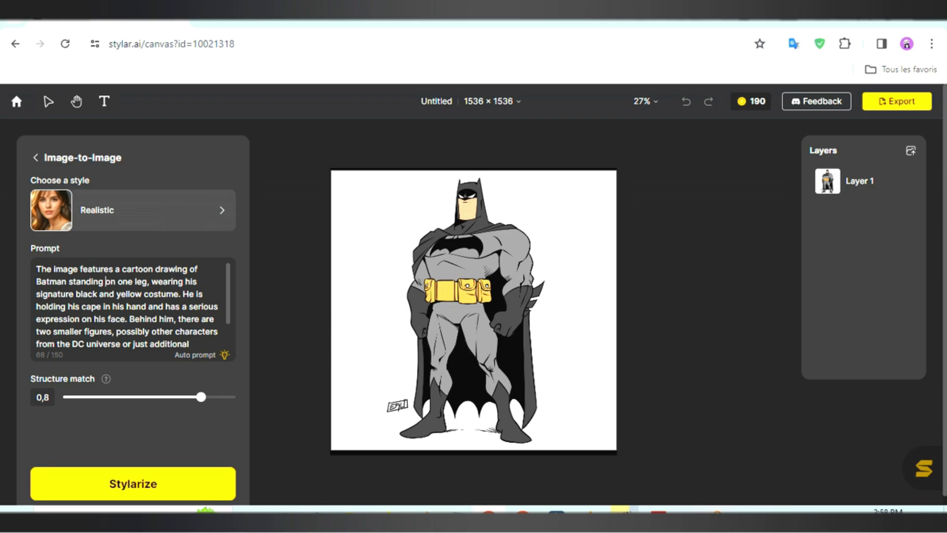
drag(36, 269, 146, 331)
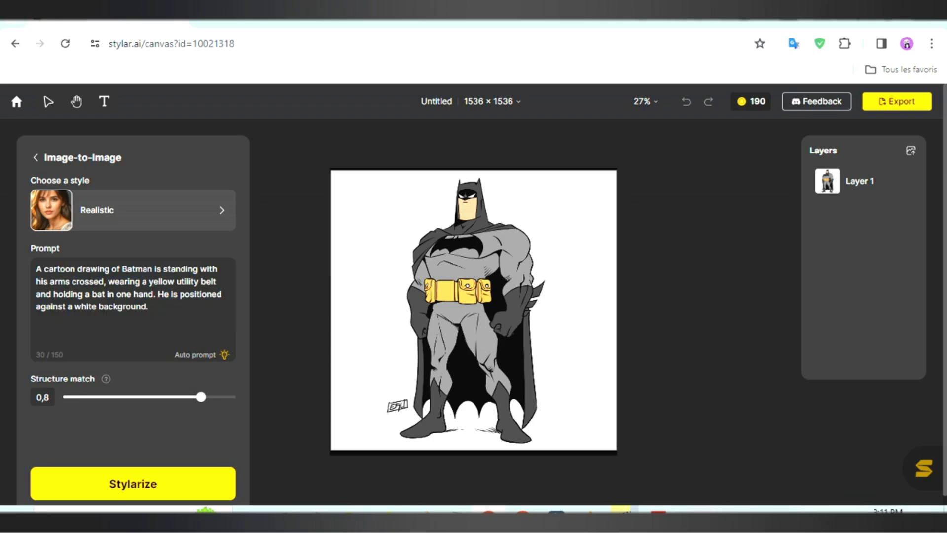
Set the structure match to 1 and generate variations of the Batman drawing in the Realistic style
mouse_move(106, 378)
drag(201, 397, 236, 397)
mouse_move(105, 379)
click(133, 484)
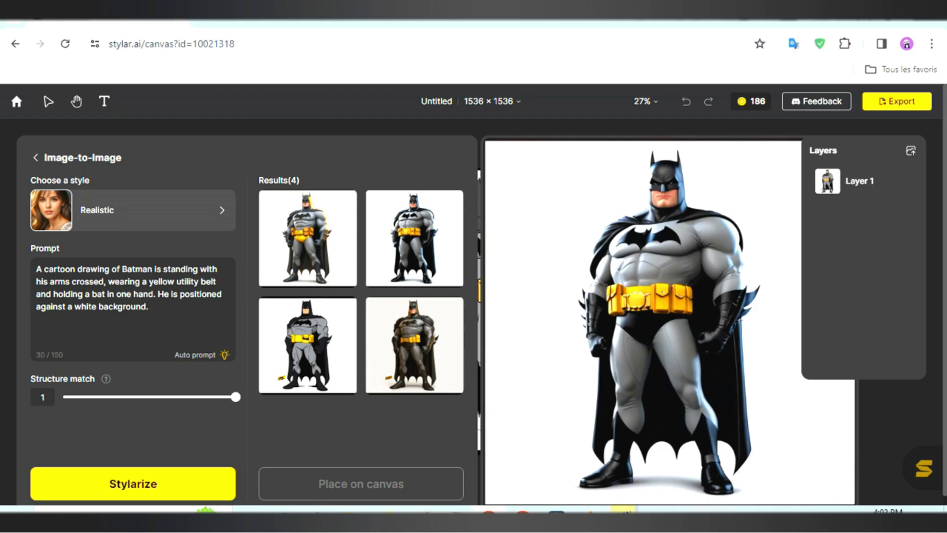
Place the first generated Batman result on the canvas and stylarize it again with the same Realistic settings
click(307, 239)
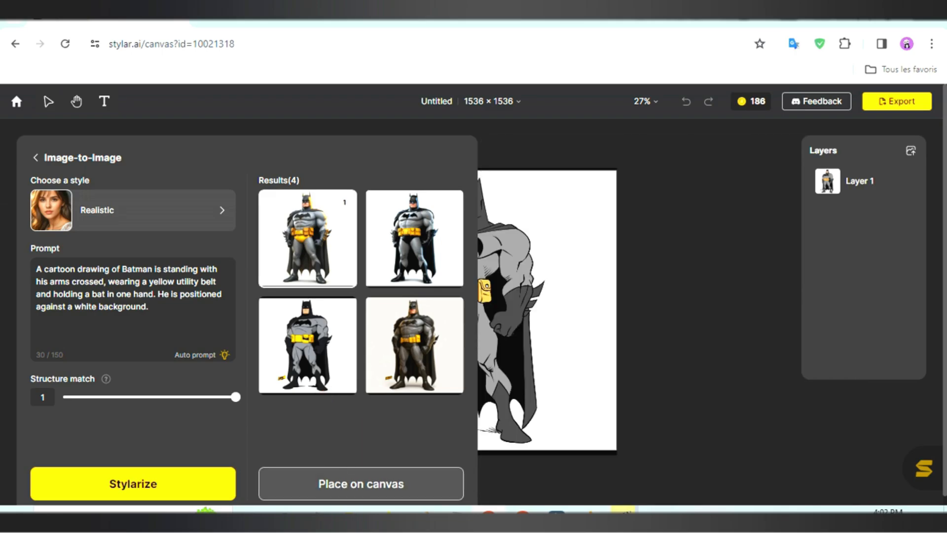
click(361, 483)
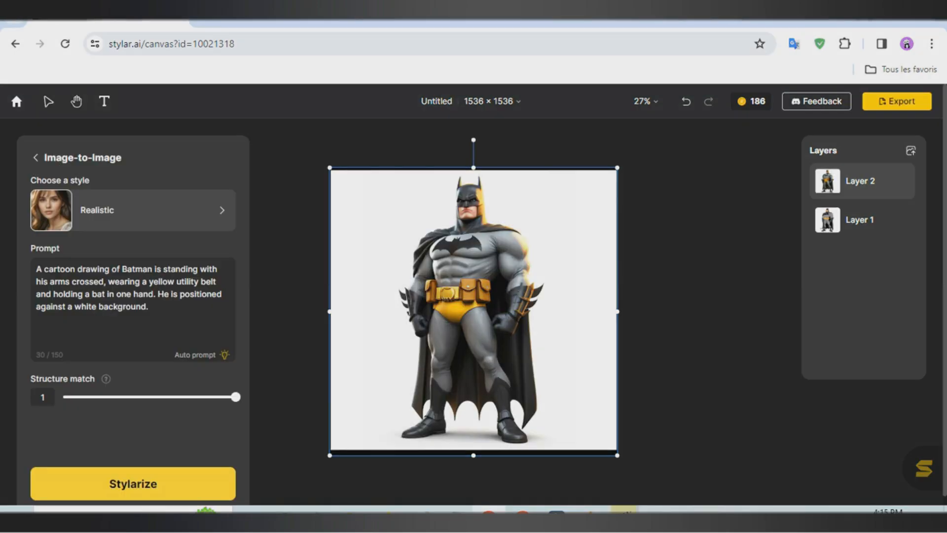
click(134, 483)
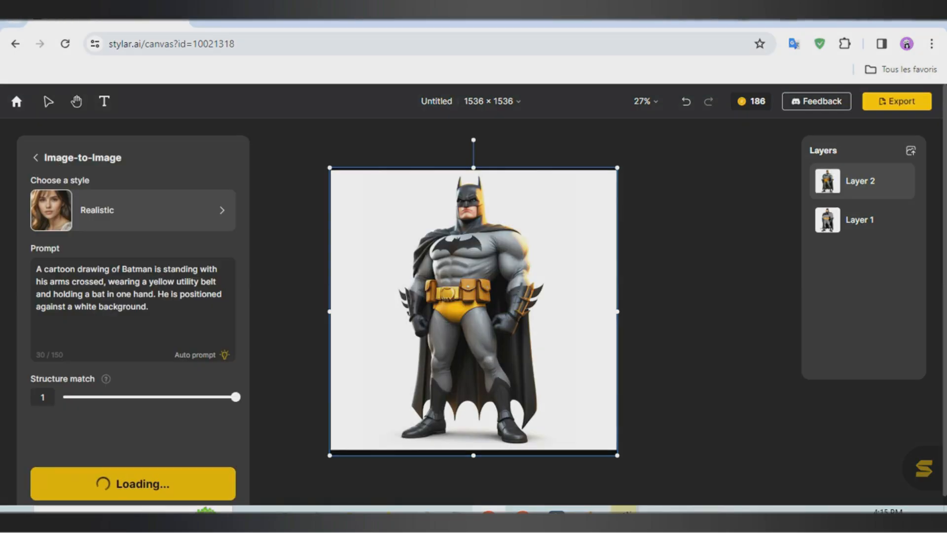